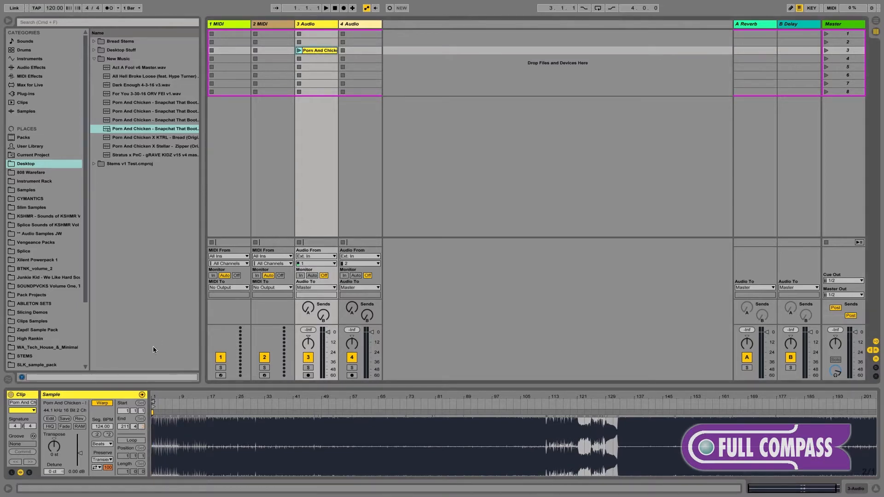
Launch the Porn And Chicken clip on track 3 and turn on the metronome to check its opening beats.
left_click_drag(160, 401, 165, 433)
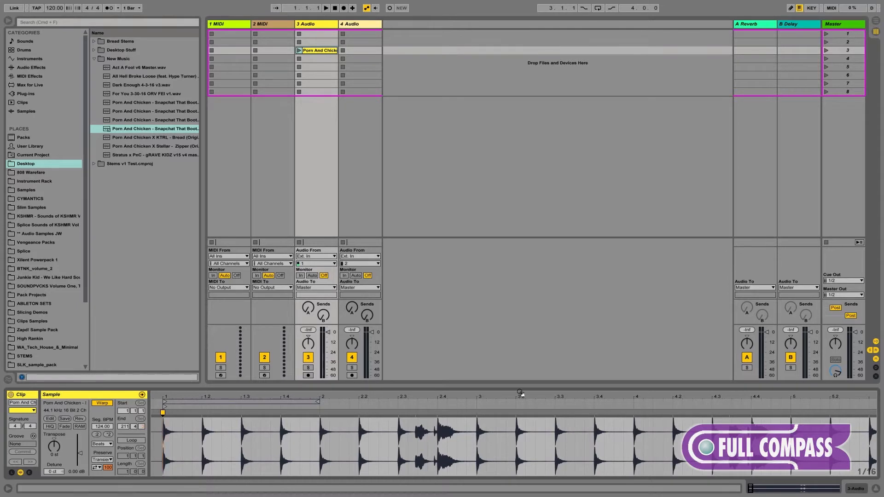
left_click_drag(557, 396, 380, 394)
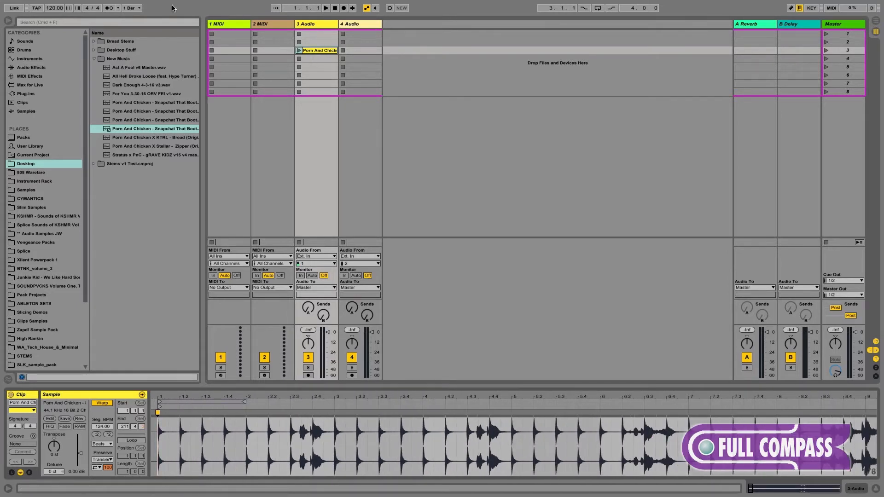
left_click(299, 50)
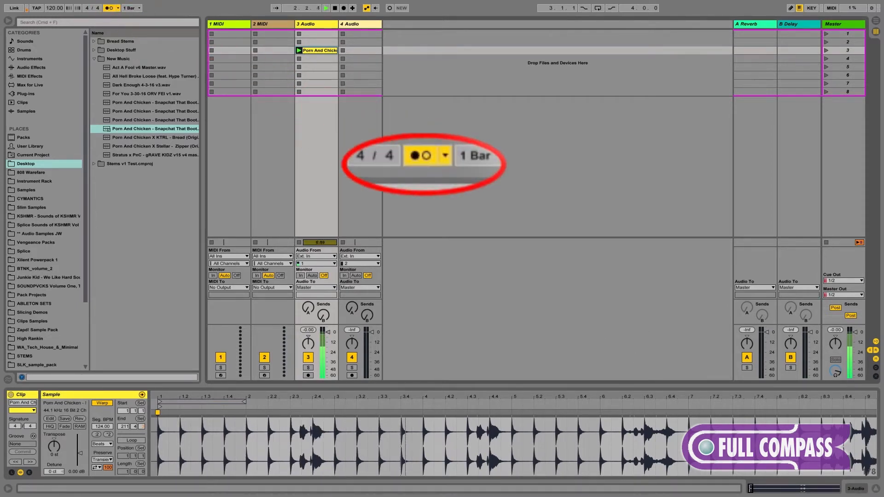
left_click(110, 8)
left_click(109, 8)
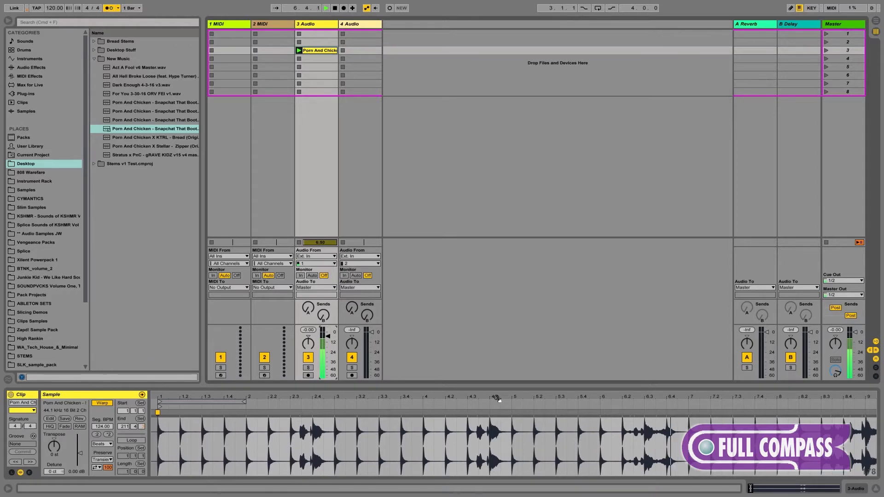
Check the end of the Porn And Chicken clip against the beat grid and stop playback.
left_click_drag(496, 398, 500, 384)
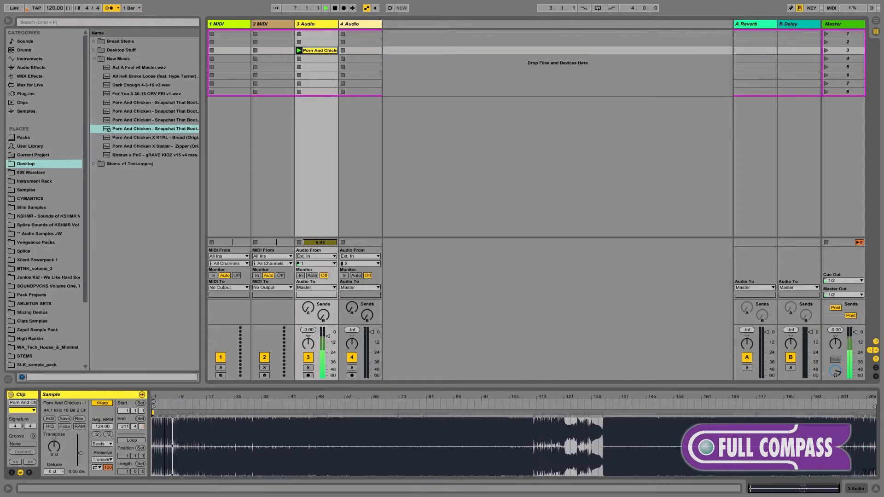
left_click(863, 407)
mouse_move(871, 398)
left_mouse_down()
mouse_move(871, 454)
mouse_move(878, 397)
left_mouse_up()
key("space")
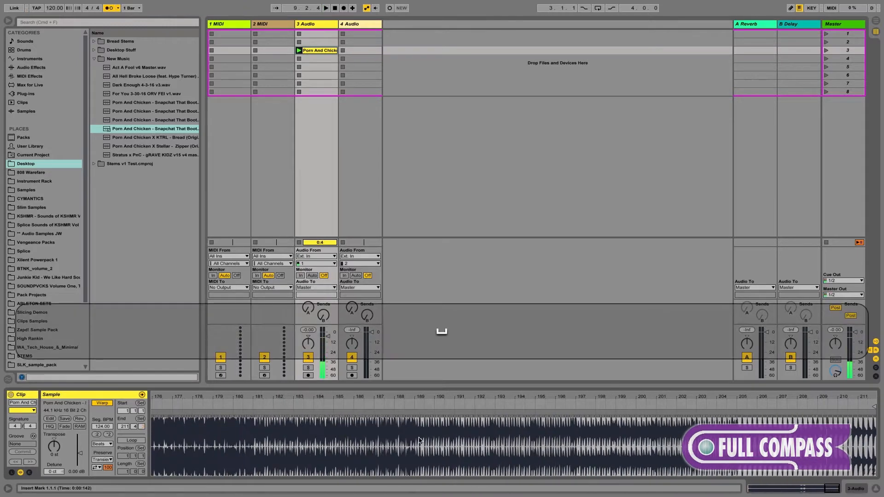
scroll(419, 440, "left", 20)
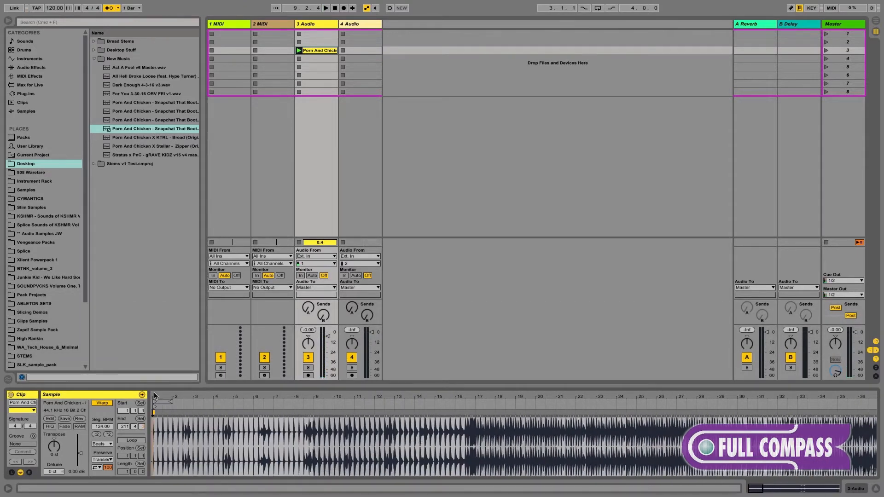
Fine-tune the first warp marker so the clip's opening transient sits exactly on 1.1.1.
left_click_drag(156, 396, 157, 456)
left_click_drag(215, 393, 216, 438)
left_click_drag(531, 399, 530, 428)
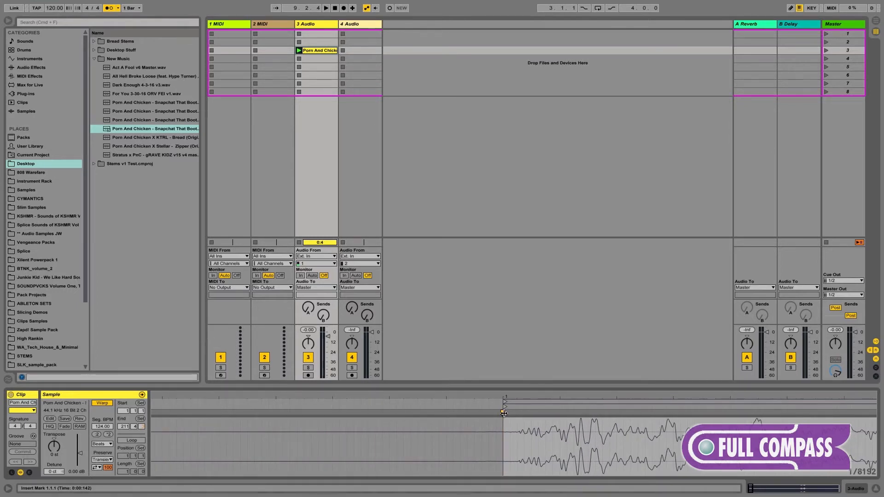
key("shift")
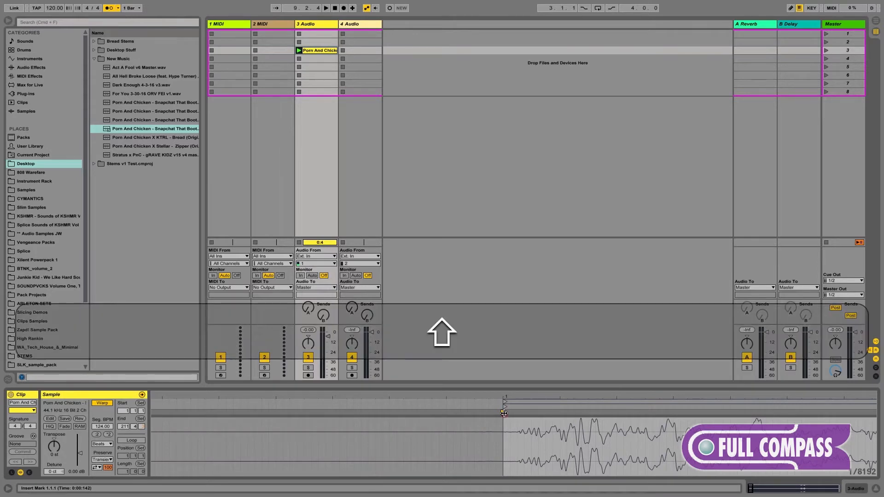
left_click_drag(503, 413, 511, 414)
Pin the transient just before bar 211 with a warp marker, align it to the bar line, and audition the clip.
left_click_drag(557, 399, 558, 295)
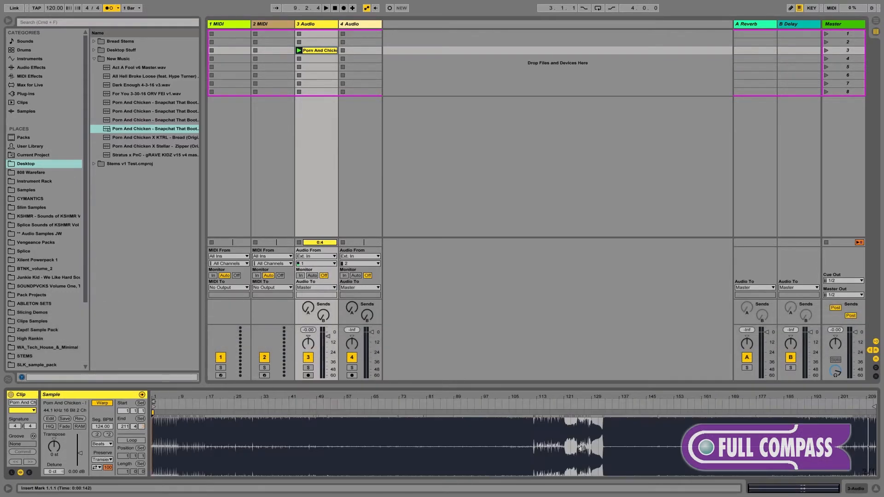
left_click_drag(877, 401, 861, 398)
left_click_drag(617, 399, 635, 395)
left_click(624, 432)
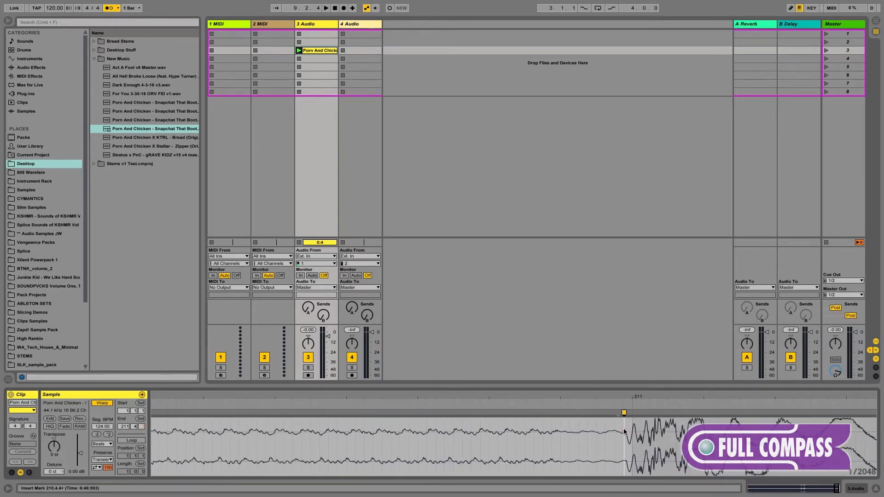
mouse_move(624, 414)
left_mouse_down()
mouse_move(647, 389)
mouse_move(647, 366)
left_mouse_up()
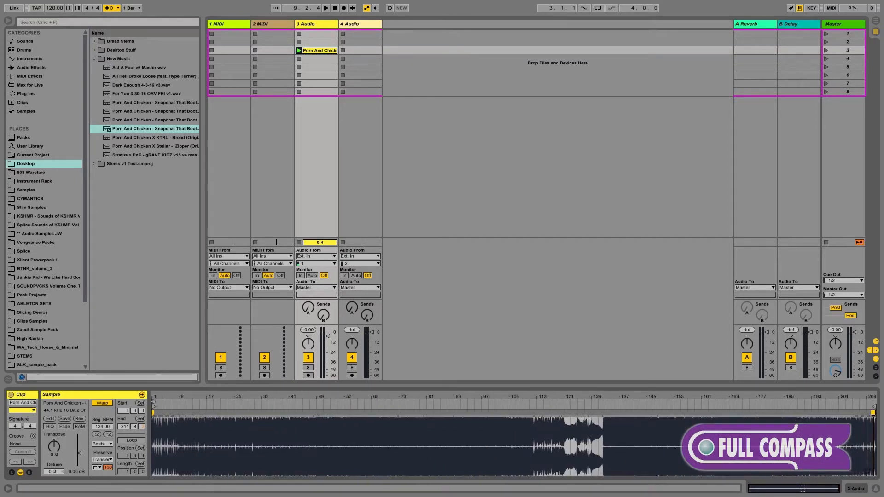
left_click(167, 463)
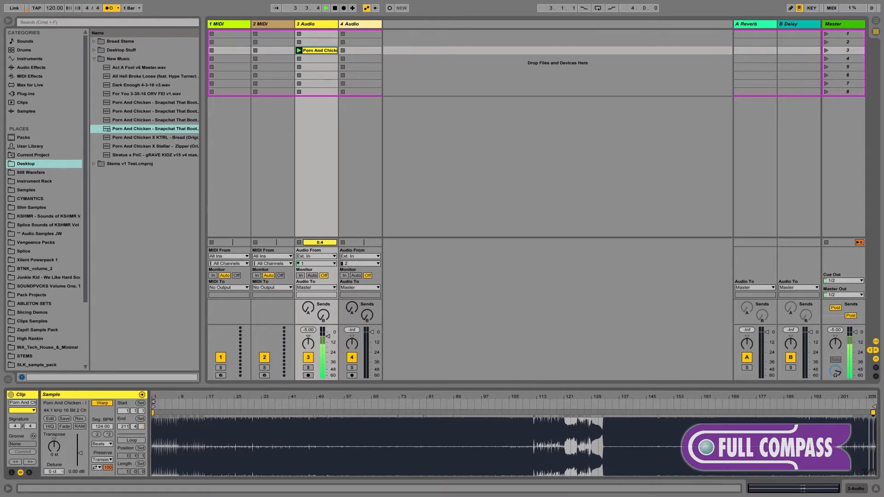
key("space")
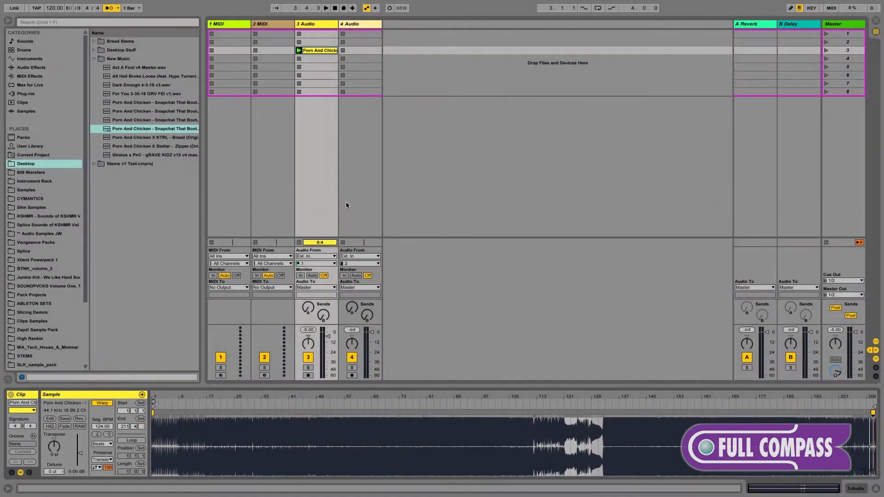
Switch to Finder, select the Zebo Remix .mp3.asd file in the New Music folder, and widen the name column.
key("super+Tab")
key("super+Tab")
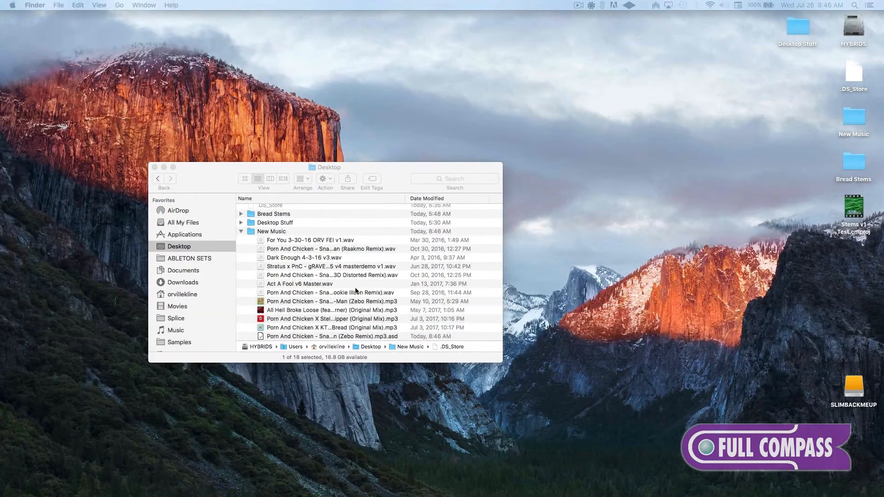
scroll(356, 291, "down", 2)
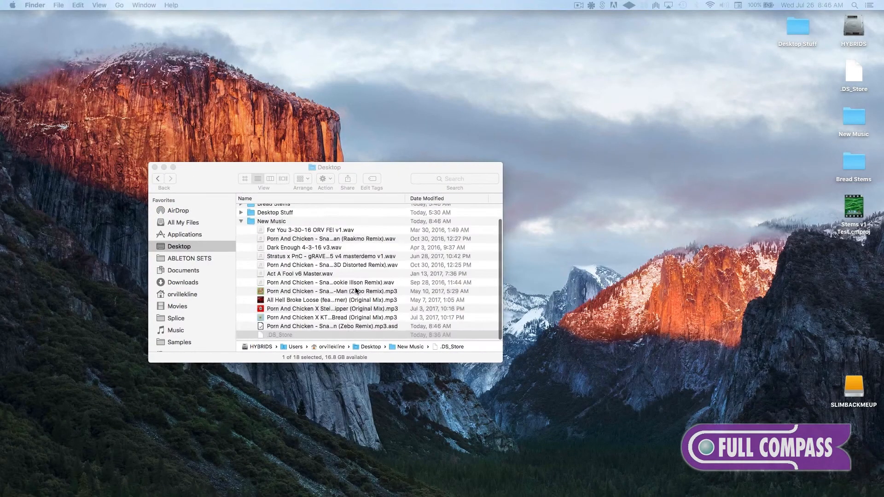
left_click(341, 328)
left_click(349, 328)
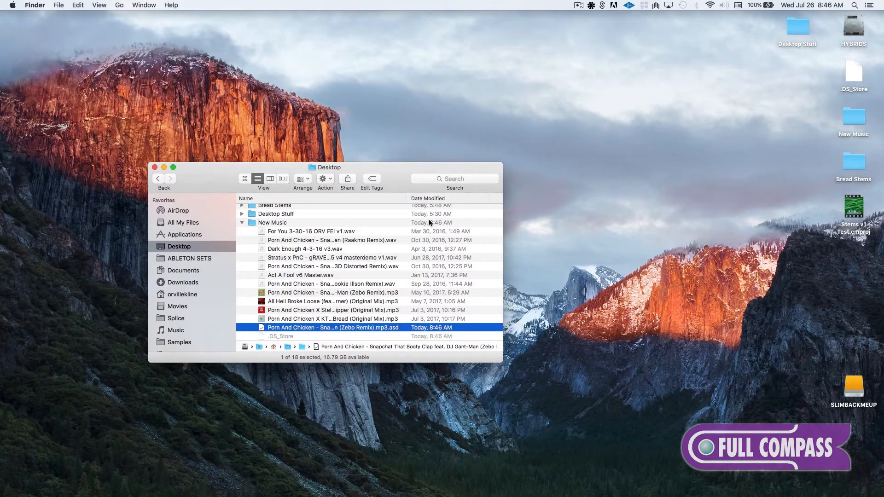
left_click_drag(408, 202, 469, 198)
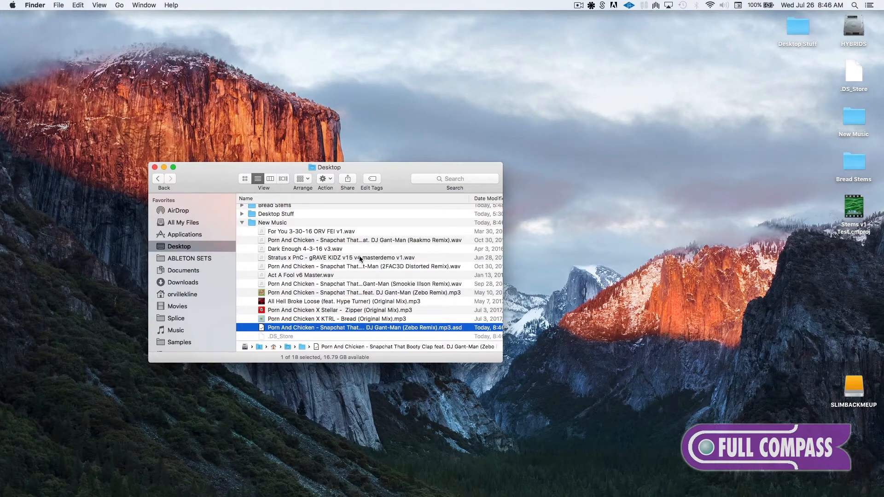
Switch back to Ableton Live, load For You 3-30-16 ORV FEI v1.wav into slot 4 of track 3, and launch it.
key("super+Tab")
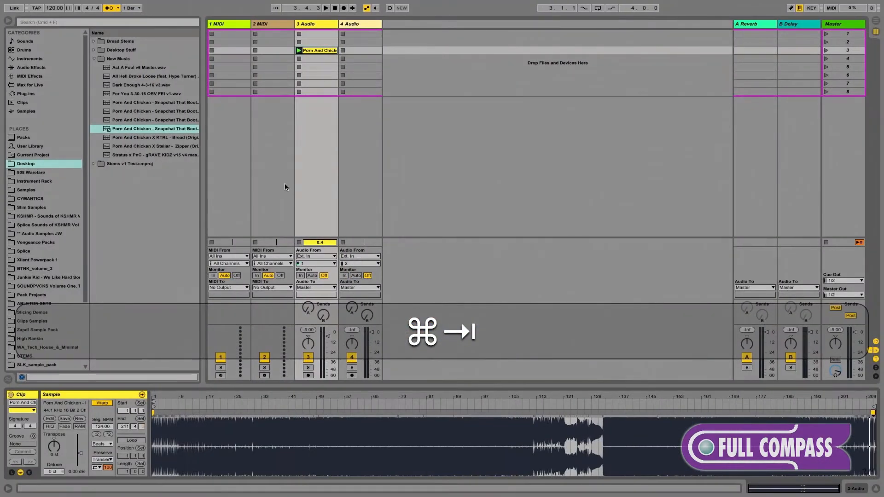
left_click_drag(129, 95, 322, 59)
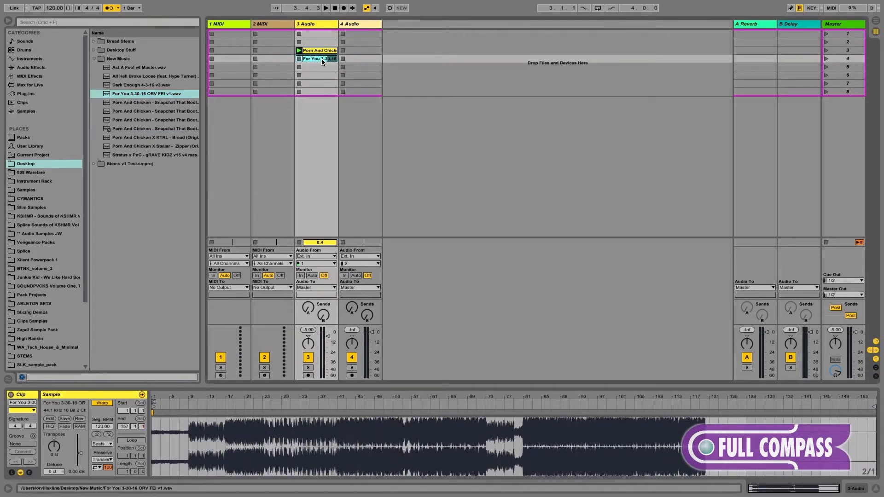
left_click(299, 58)
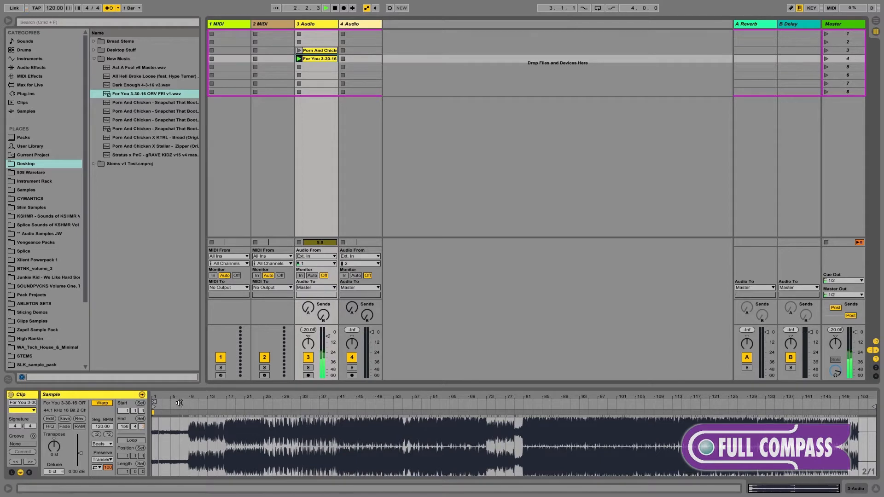
Find the strong kick transient near 16.4.3 in the For You clip and set 1.1.1 there.
left_click_drag(190, 397, 270, 396)
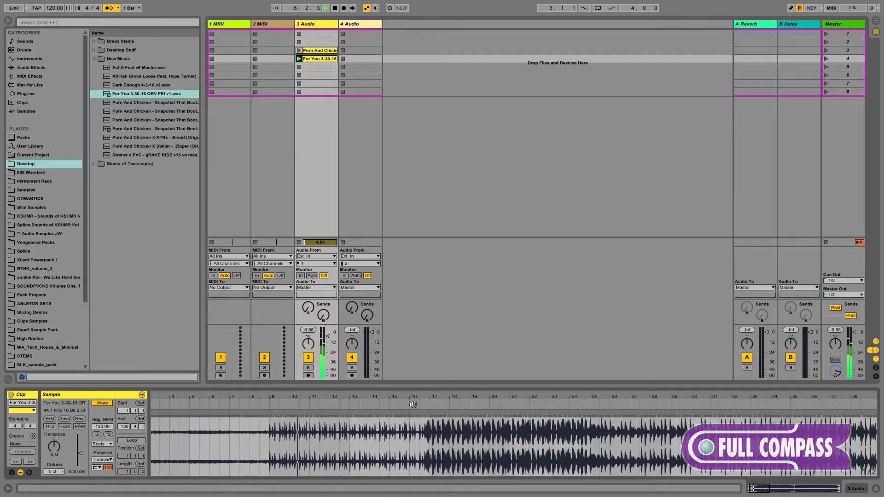
left_click_drag(413, 404, 412, 456)
left_click_drag(438, 396, 438, 405)
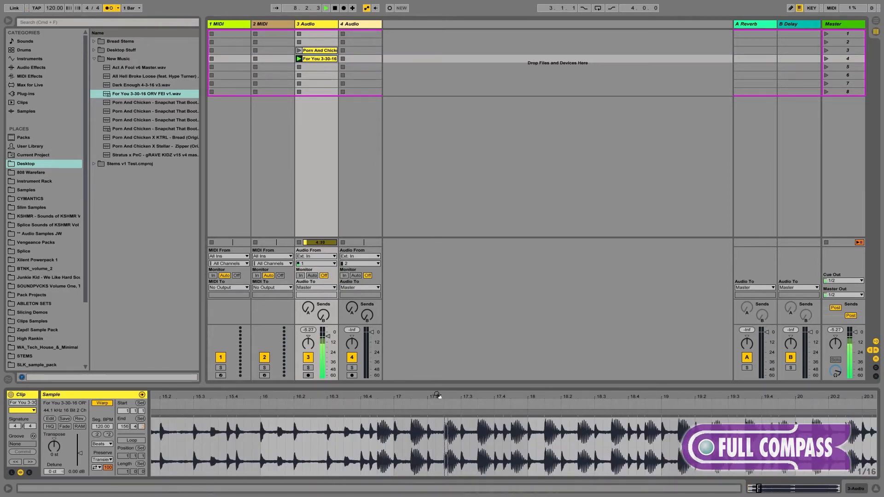
key("space")
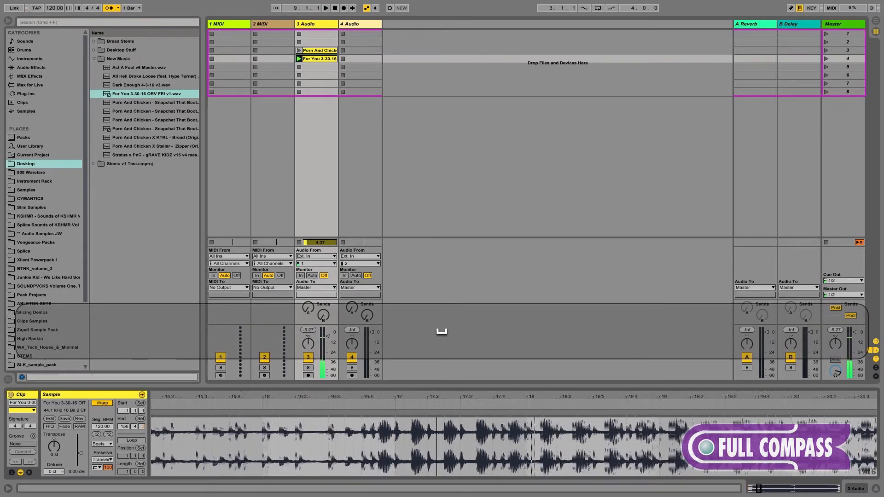
left_click_drag(433, 405, 551, 399)
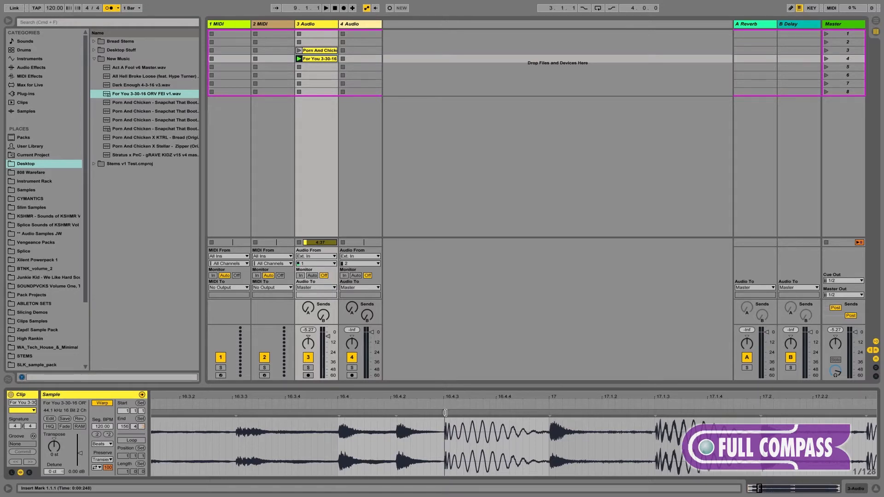
right_click(444, 413)
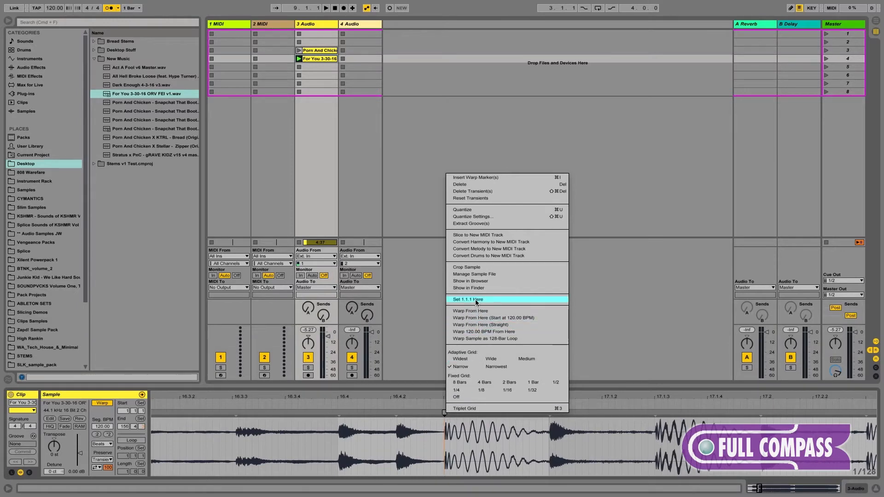
left_click(475, 300)
Add a warp marker on the kick near bar 134 of the For You clip and align it with the bar line.
left_click_drag(454, 397, 395, 398)
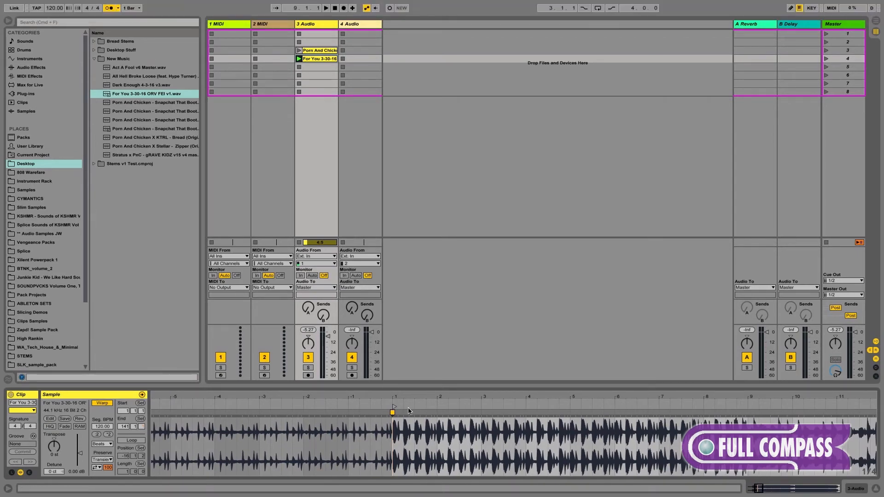
left_click_drag(422, 399, 743, 398)
key("space")
double_click(727, 399)
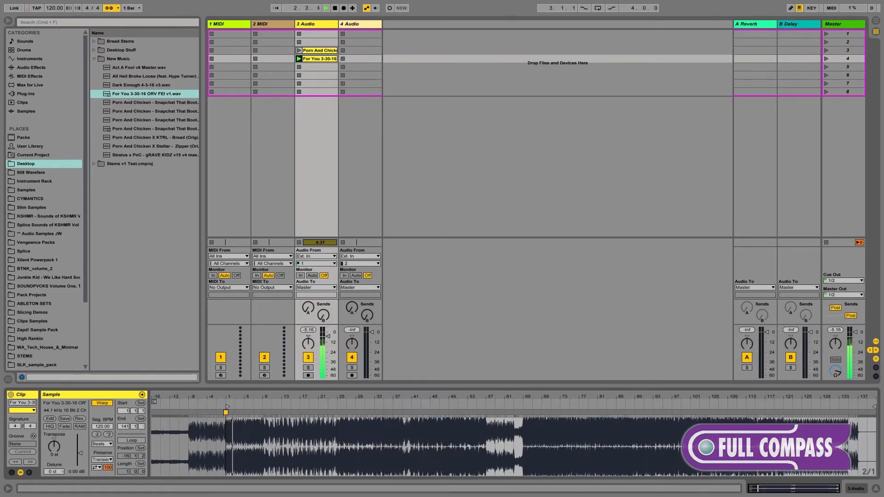
left_click_drag(717, 399, 717, 400)
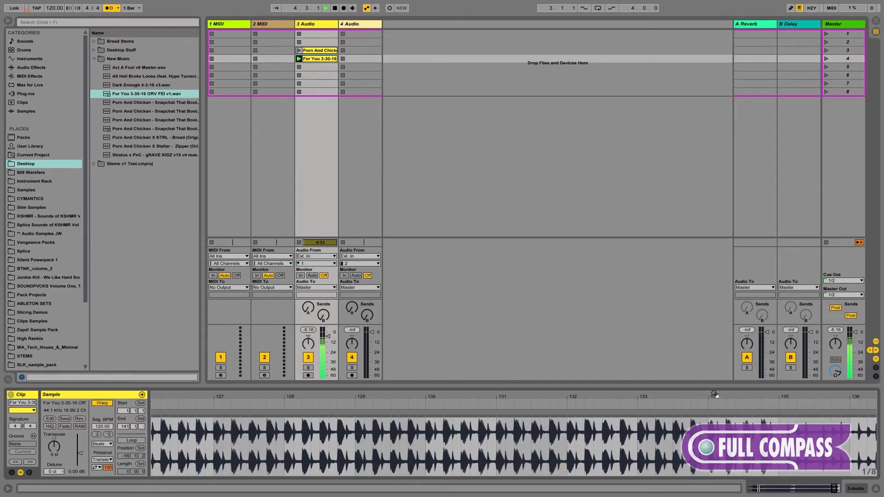
key("space")
left_click_drag(715, 395, 511, 413)
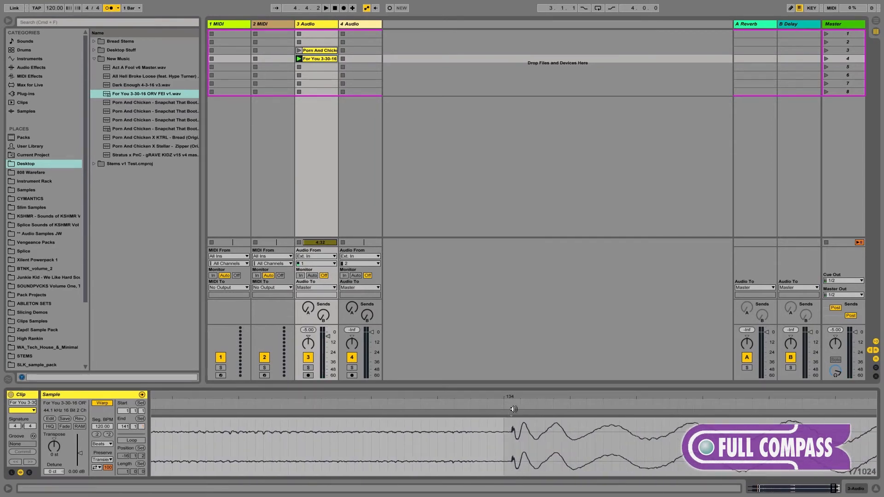
double_click(512, 413)
left_click_drag(512, 413, 515, 345)
Audition the For You clip against the metronome near its end and around bar 69, and stop playback.
left_click(844, 448)
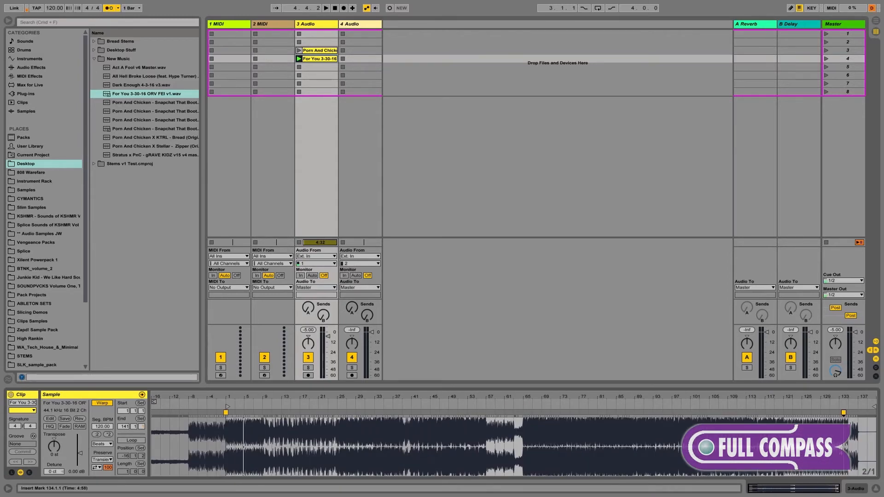
key("space")
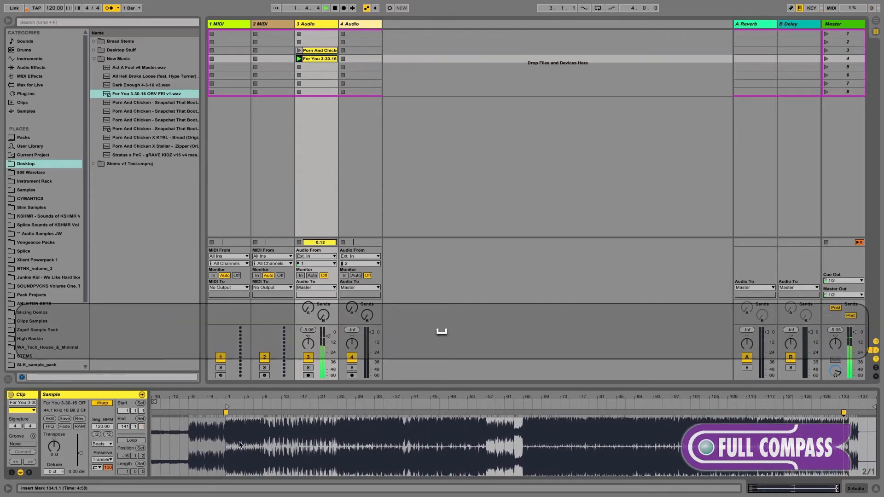
left_click(546, 455)
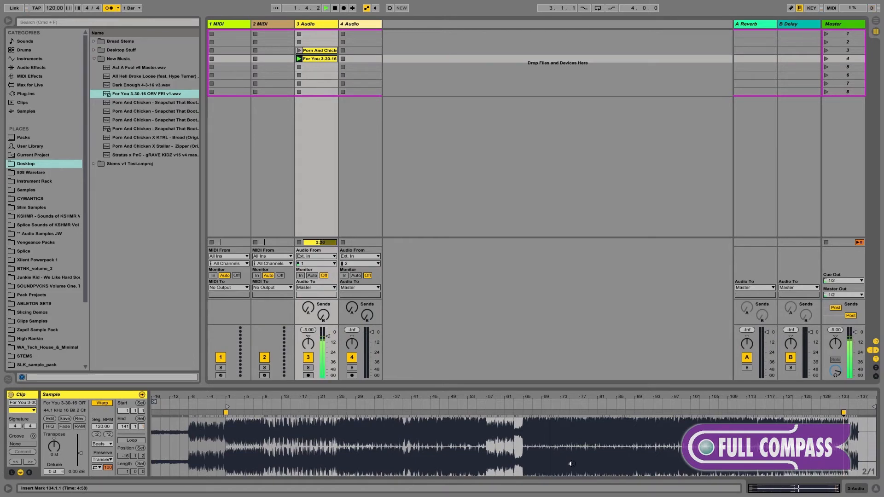
key("space")
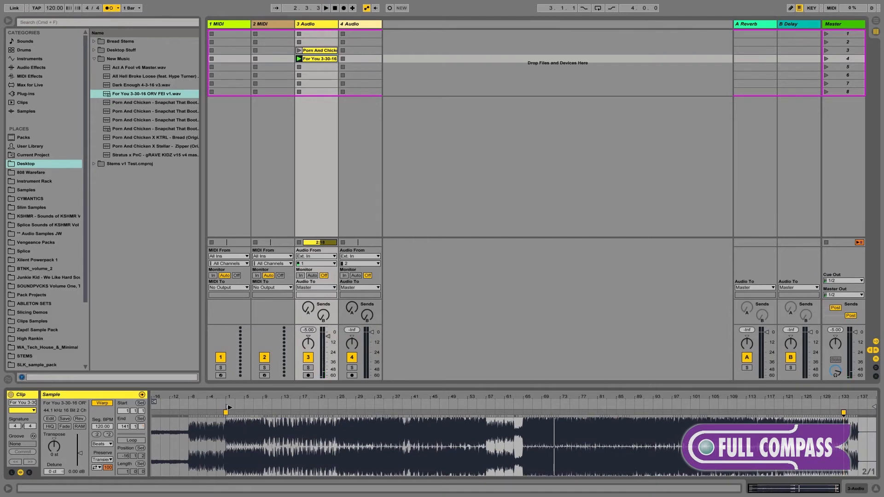
Move the For You clip's start marker to the file's beginning at -16.1.1 and set 1.1.1 there.
mouse_move(223, 408)
left_mouse_down()
mouse_move(155, 415)
mouse_move(150, 400)
mouse_move(156, 457)
mouse_move(154, 416)
left_mouse_up()
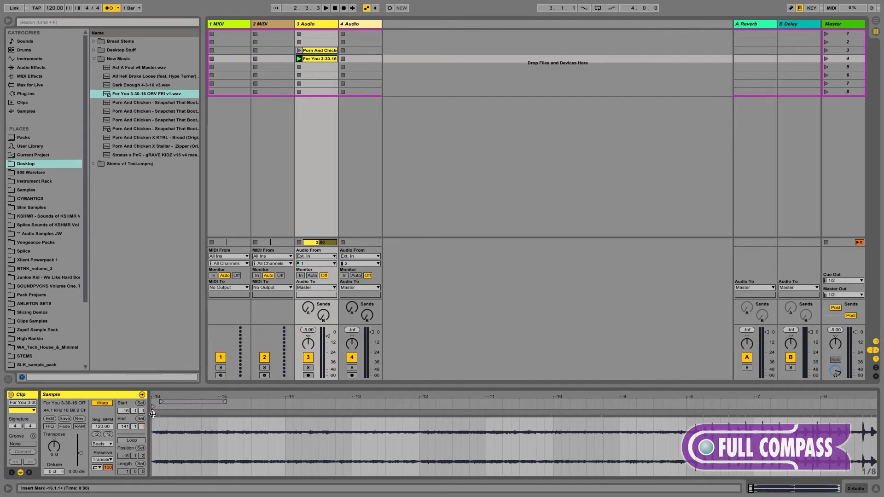
right_click(152, 413)
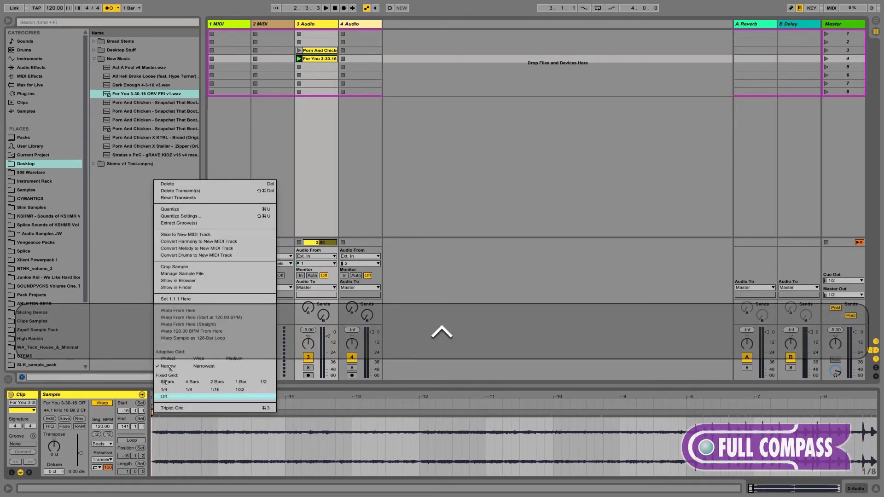
left_click(193, 317)
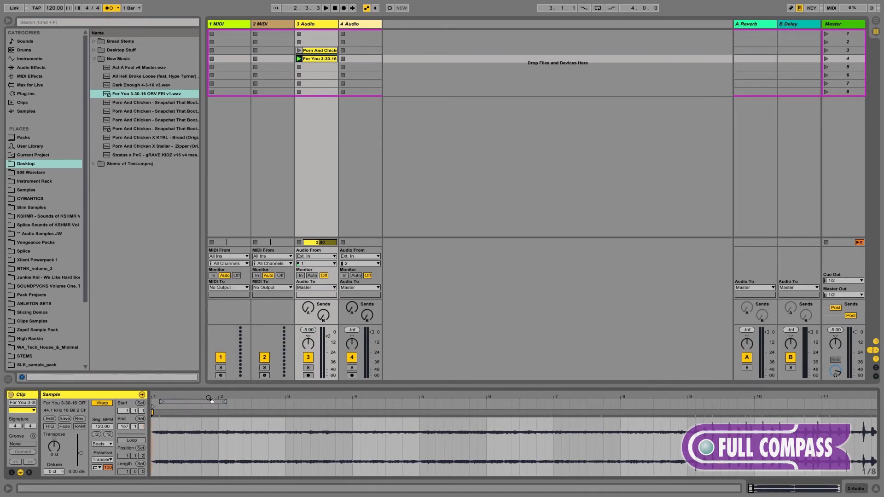
Audition the re-gridded For You clip from its intro and around bar 16 against the metronome, and stop playback.
left_click_drag(179, 400, 170, 401)
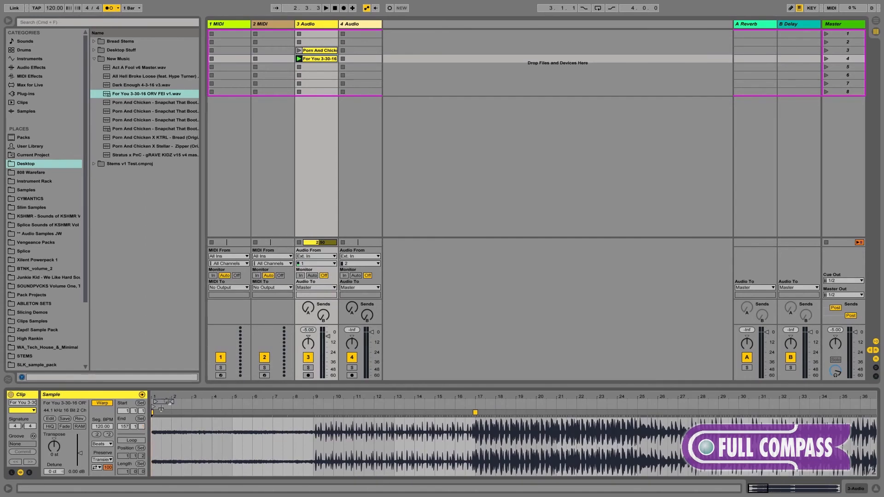
left_click_drag(319, 396, 312, 396)
left_click(310, 402)
left_click(455, 402)
left_click_drag(454, 397, 454, 359)
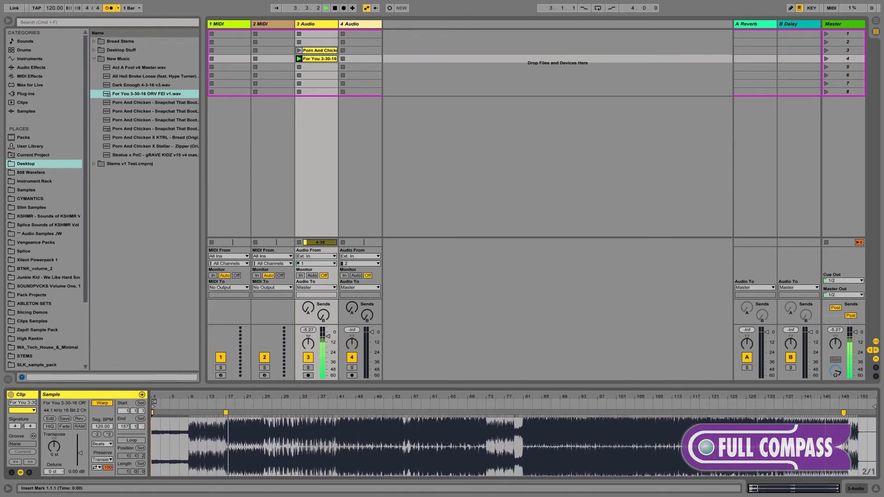
key("space")
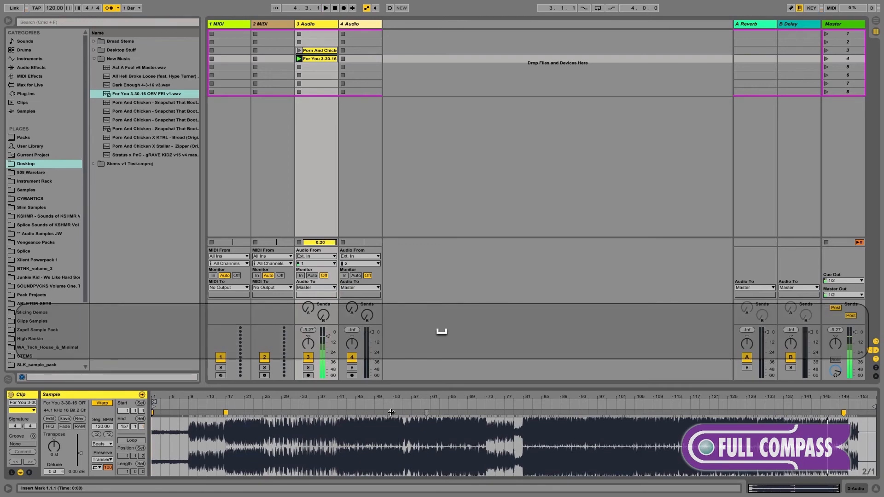